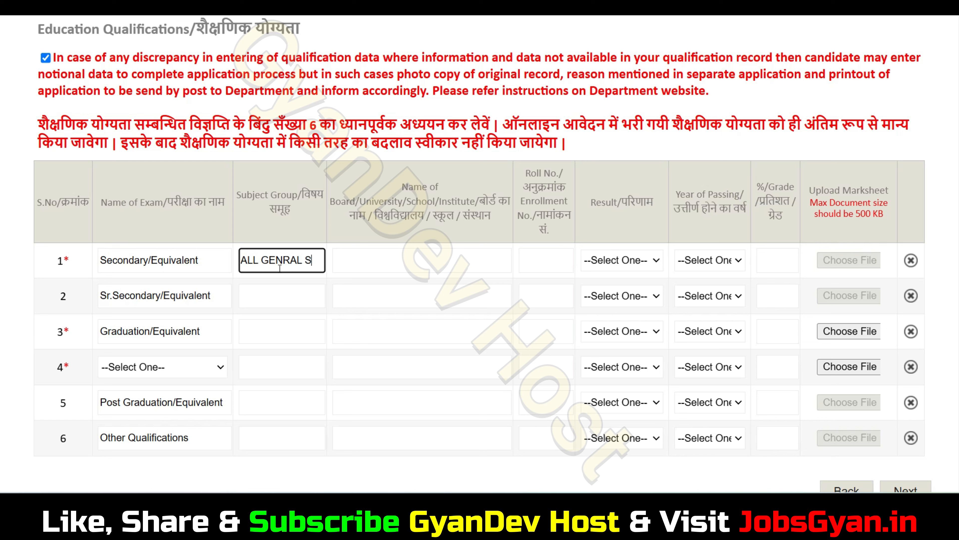
Enter SUBJECT as the secondary subject group, UP BOARD as the board, and the roll number.
type("UBJECT")
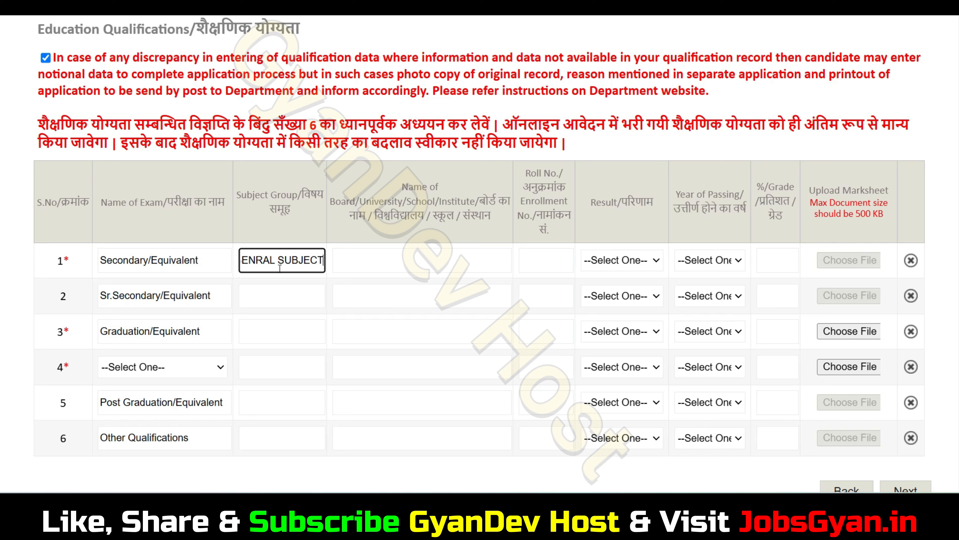
left_click(409, 265)
type("UP ")
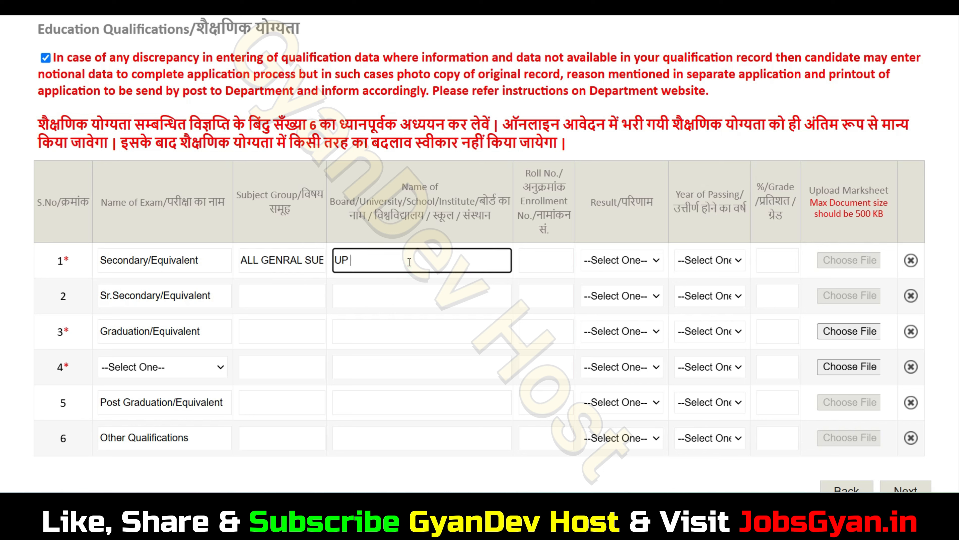
type("BOARD")
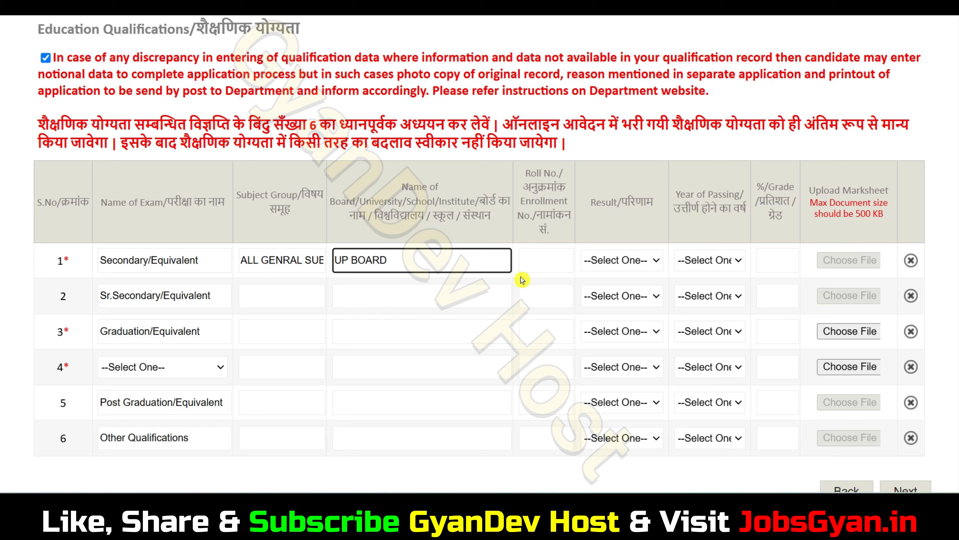
left_click(550, 264)
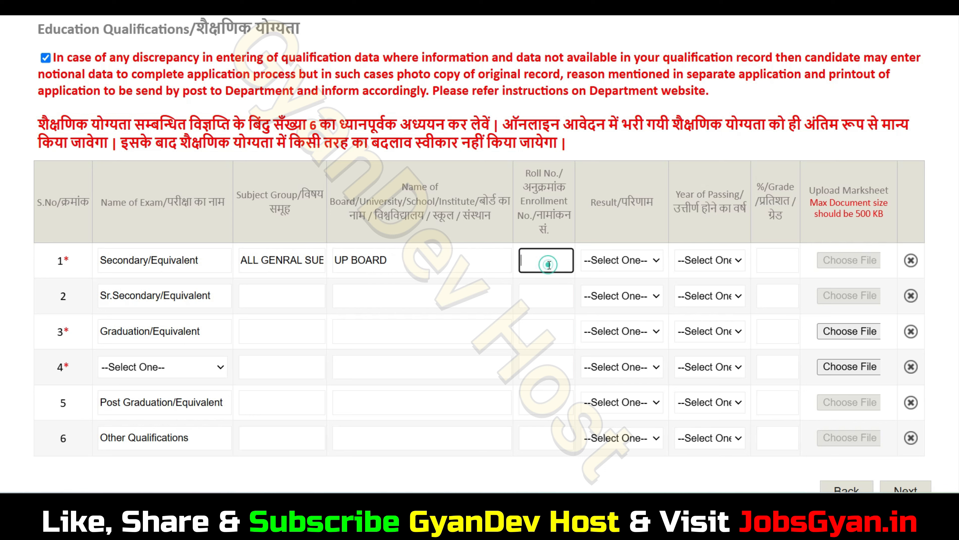
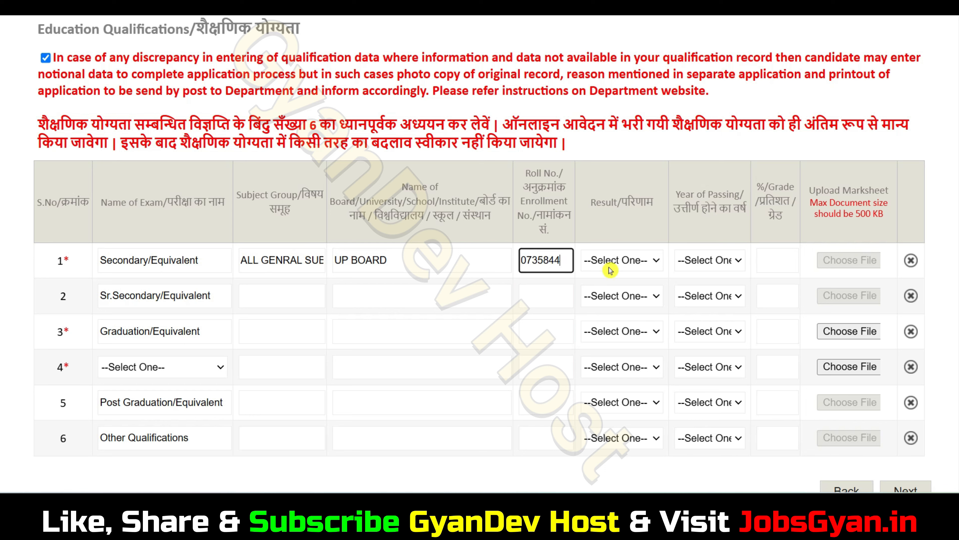
Set the secondary result to Percentage, passing year 2019, and marks 98.
left_click(619, 260)
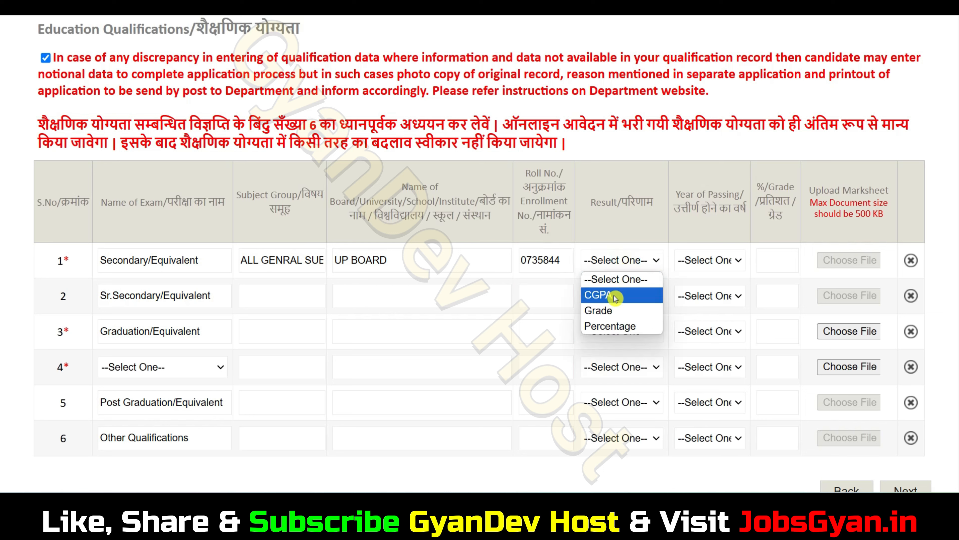
left_click(627, 330)
left_click(706, 260)
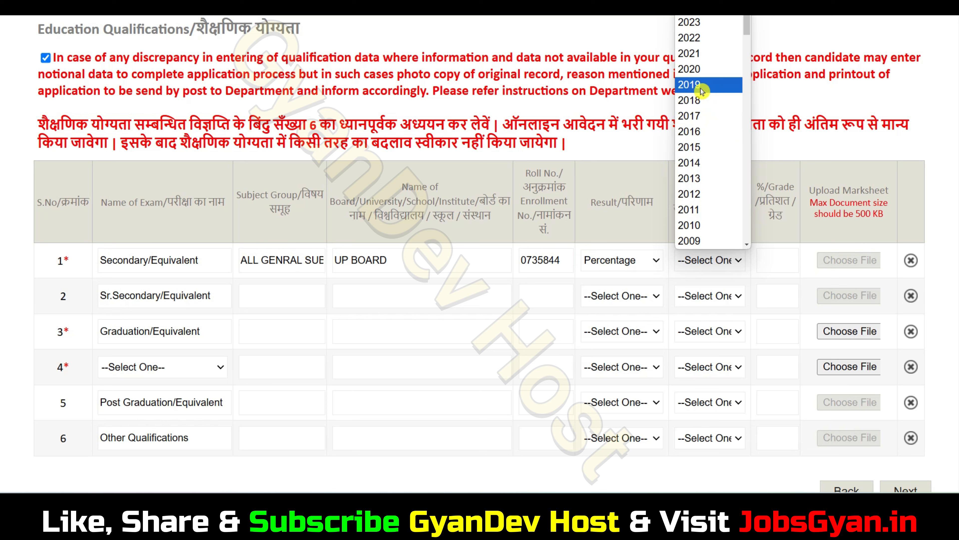
left_click(691, 85)
left_click(780, 257)
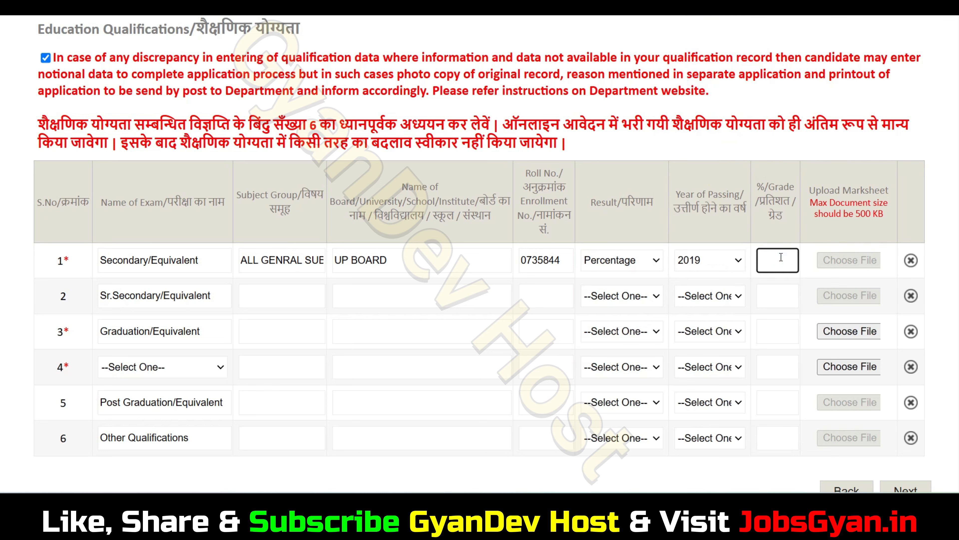
type("98")
left_click(300, 297)
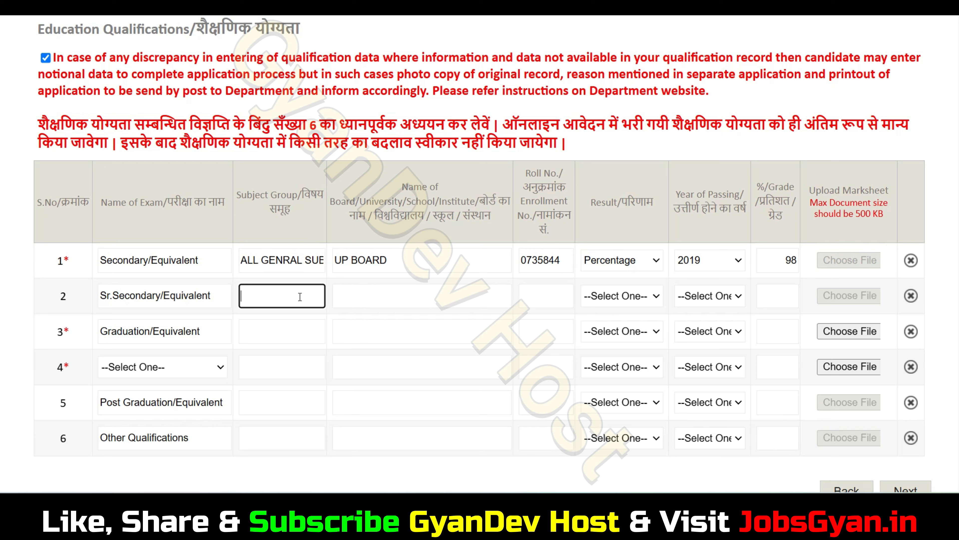
Enter PCM as the senior secondary subject group, UP BOARD as the board, and the roll number.
type("PCM")
left_click(391, 295)
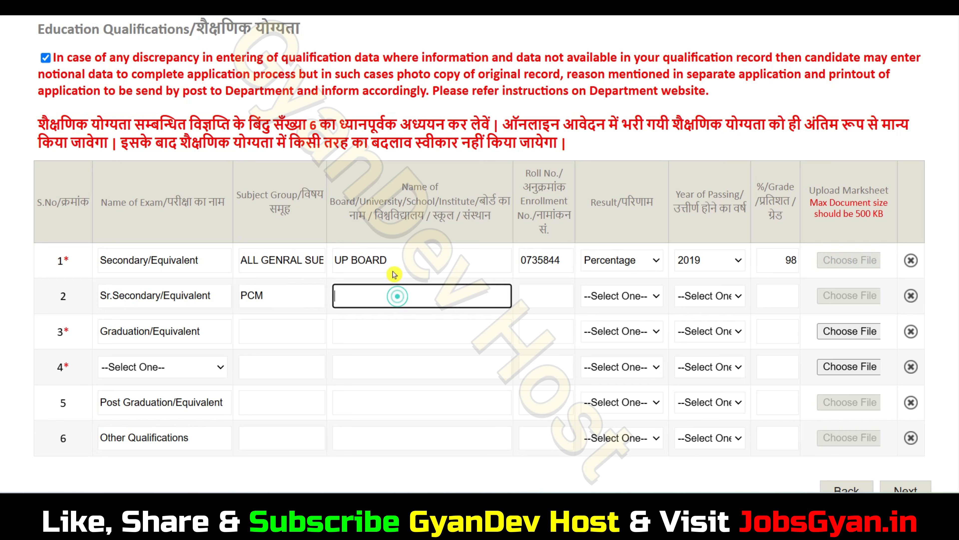
triple_click(393, 266)
left_click(389, 299)
type("UP BOARD")
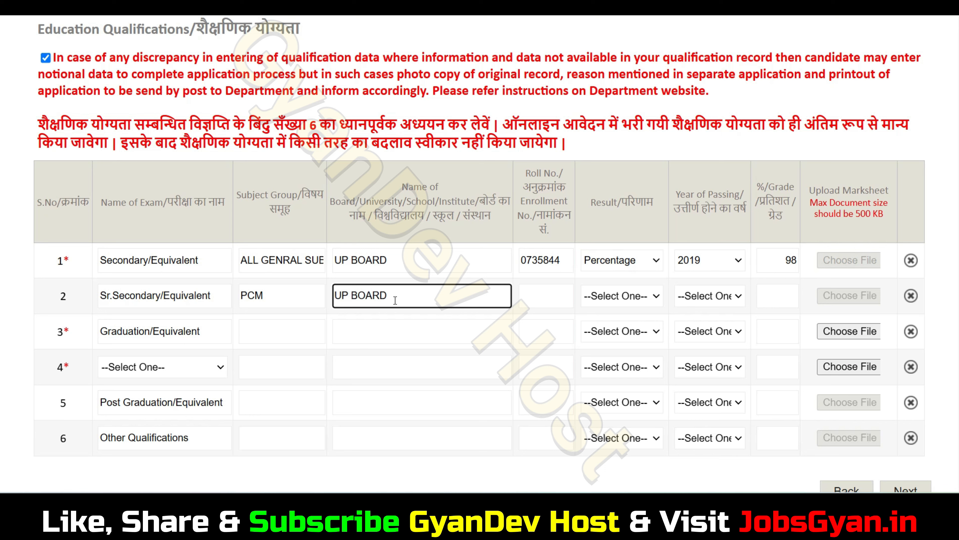
left_click(523, 303)
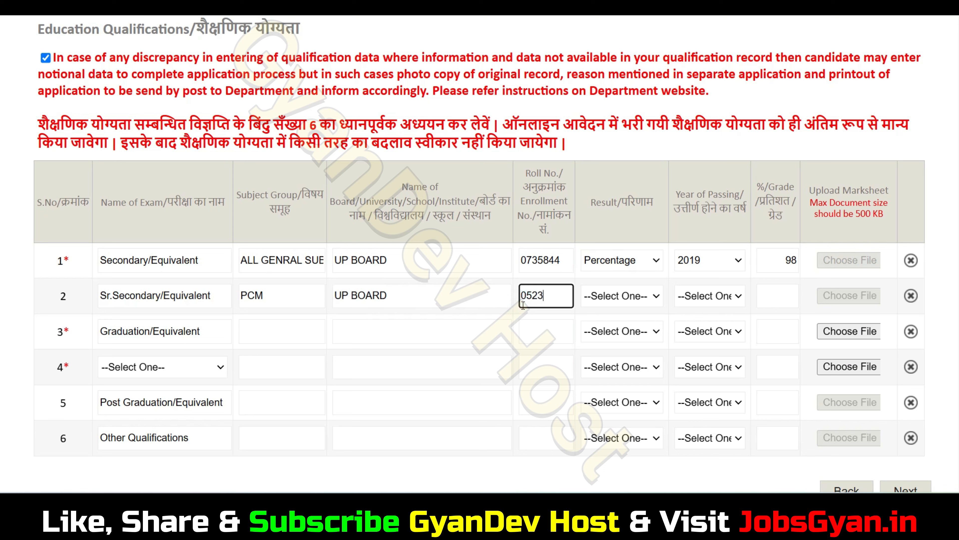
key("BackSpace")
key("BackSpace")
Set senior secondary result to Percentage, year 2021, marks 98, and graduation subject to BA.
left_click(621, 296)
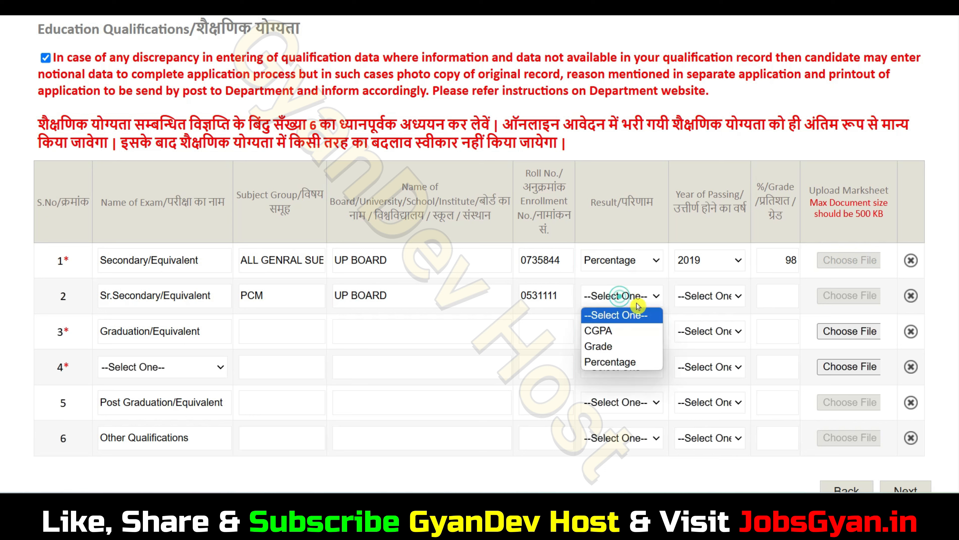
left_click(621, 362)
left_click(710, 299)
scroll(719, 242, "down", 20)
scroll(719, 245, "up", 3)
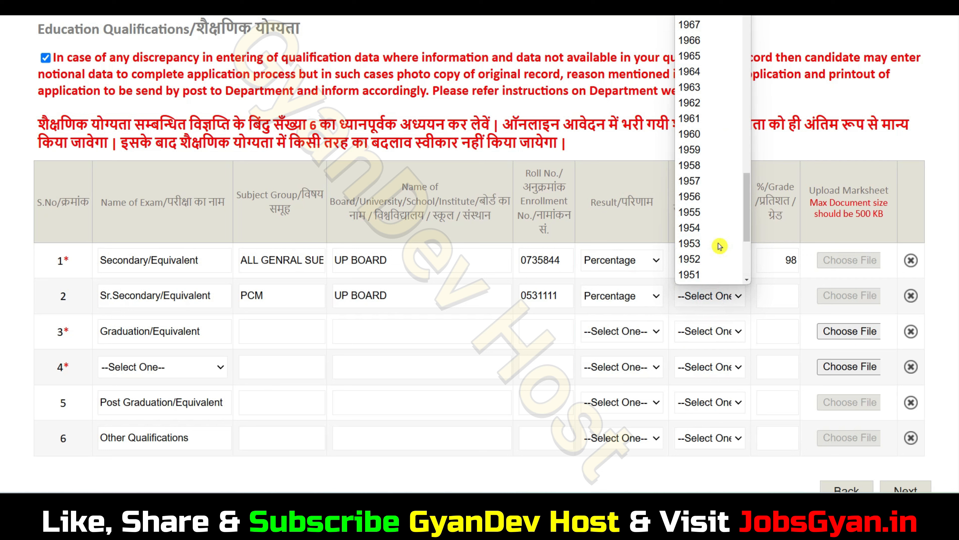
scroll(717, 227, "up", 20)
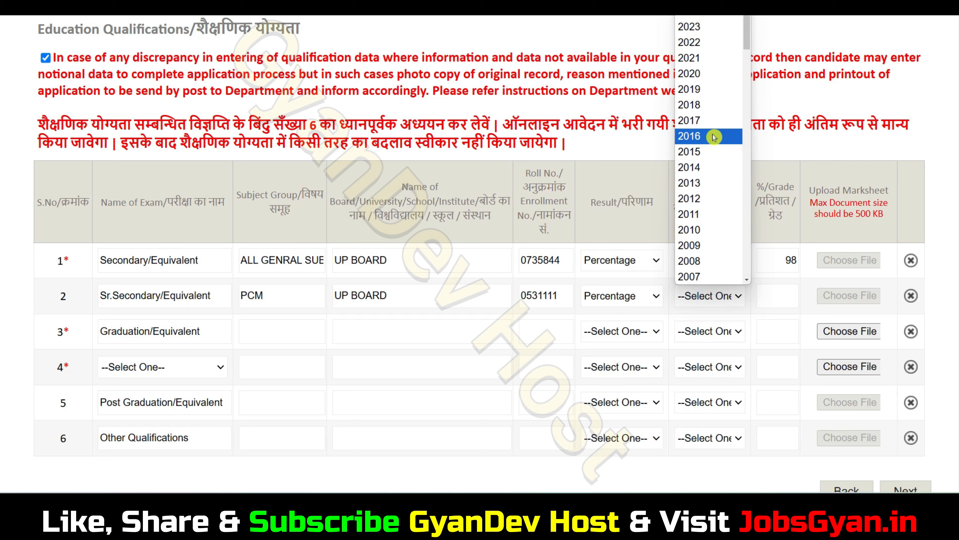
left_click(705, 60)
left_click(784, 300)
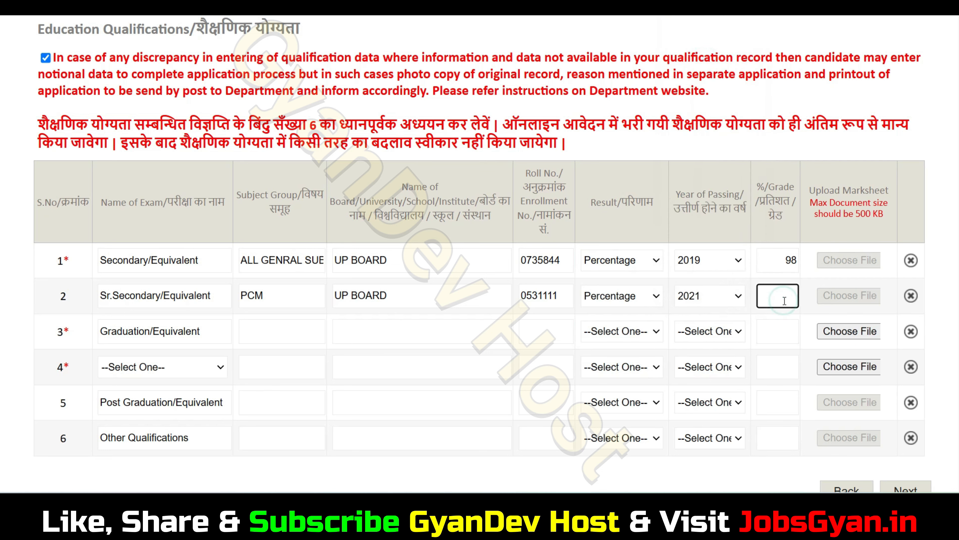
type("98")
left_click(283, 333)
type("BA")
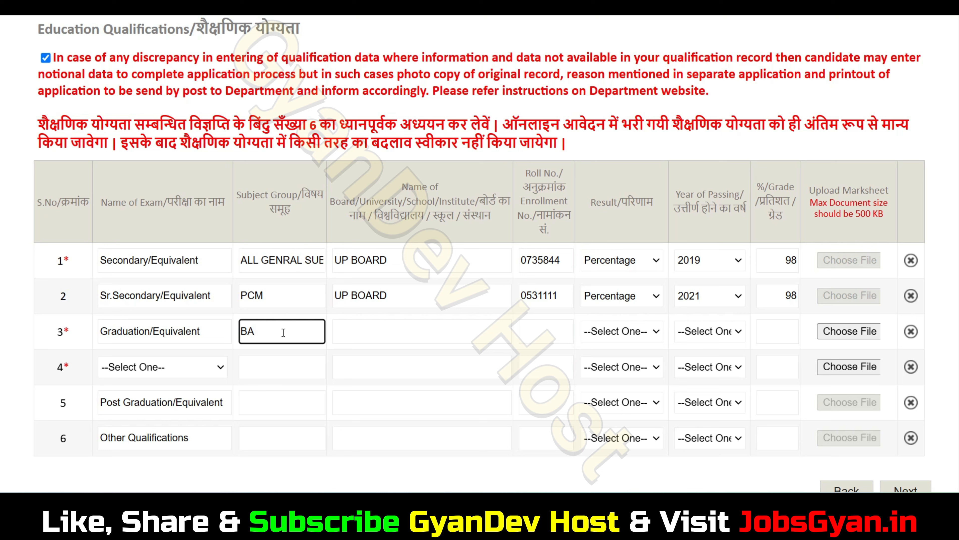
Enter CCSU MEERUT as the graduation board/university and fill in its roll number.
left_click(370, 329)
type("CCS")
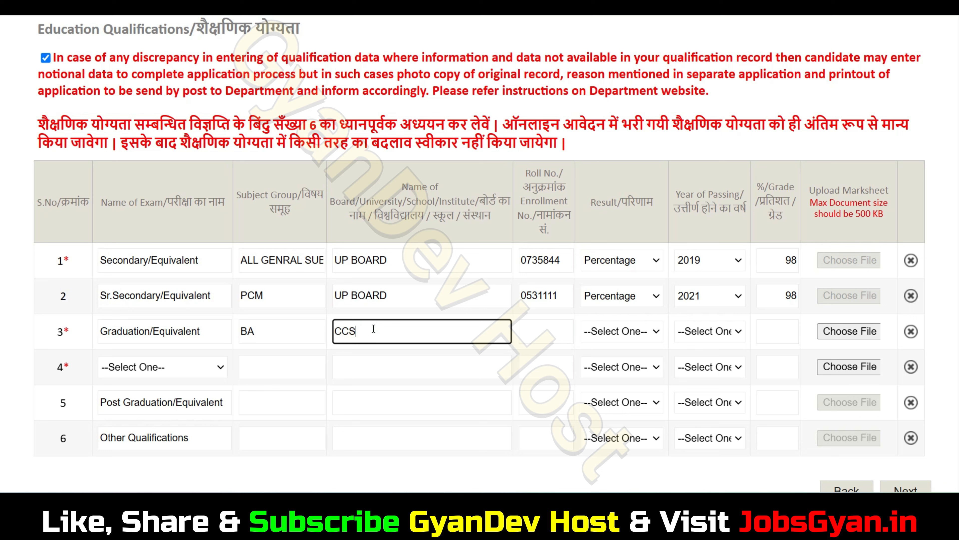
type("U MEERUT")
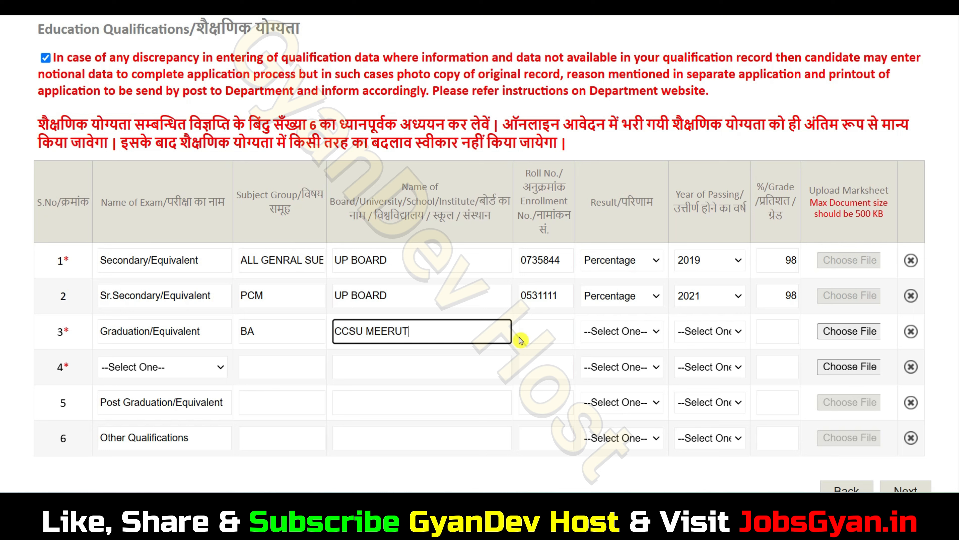
left_click(527, 334)
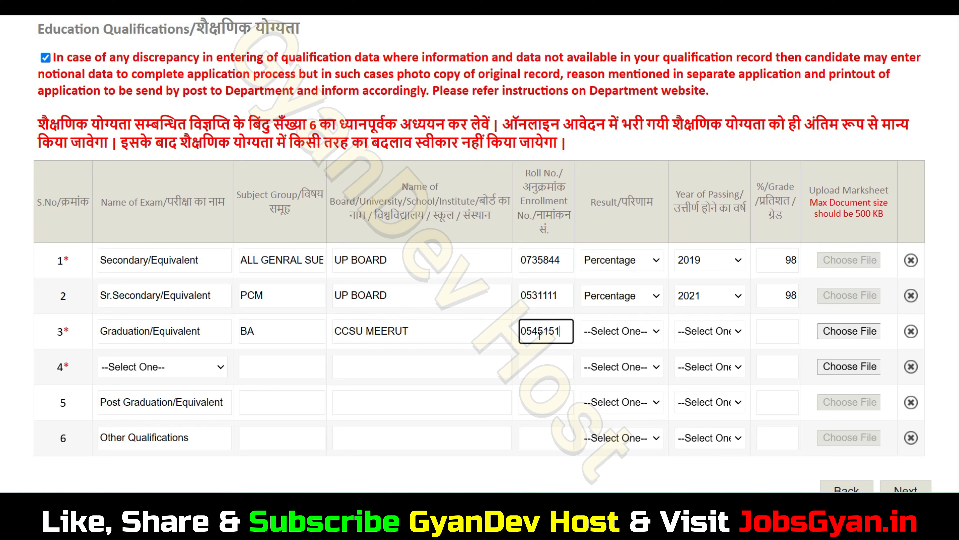
Set the graduation result to Percentage, passing year 2024, and marks 98.
left_click(634, 334)
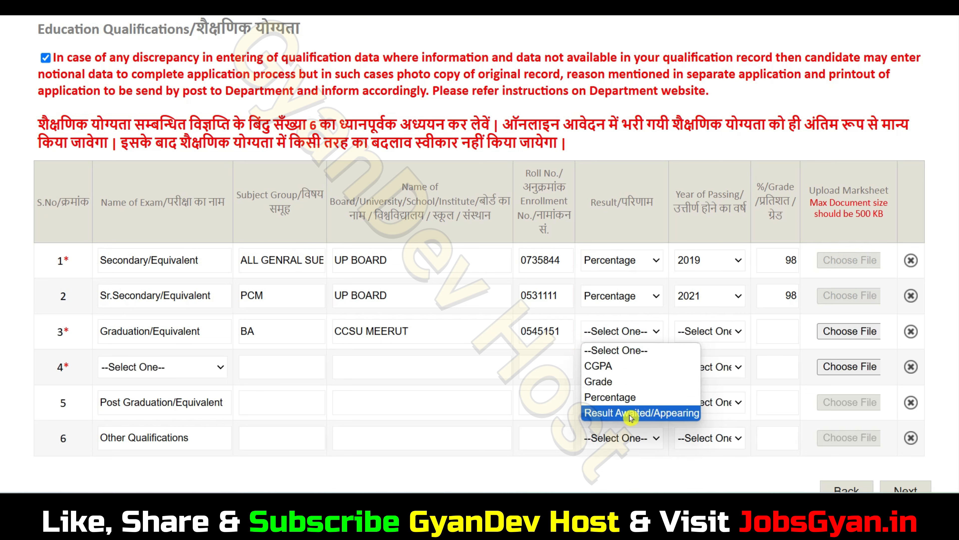
left_click(634, 398)
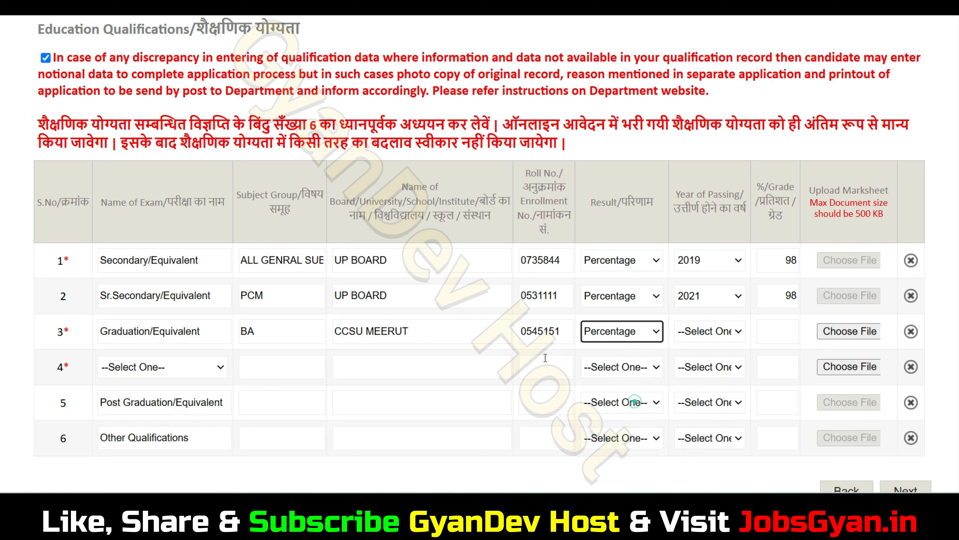
left_click(704, 340)
scroll(709, 269, "down", 10)
scroll(709, 269, "up", 10)
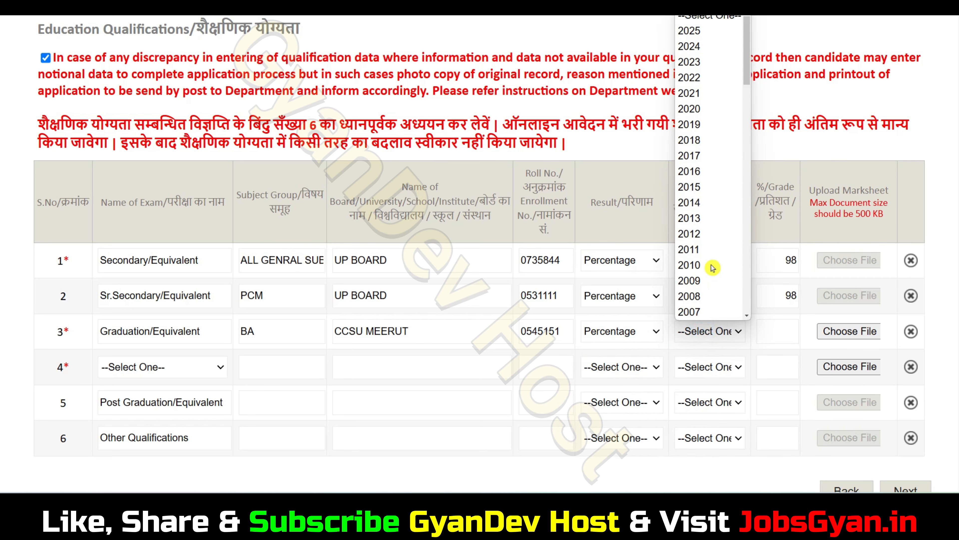
left_click(710, 46)
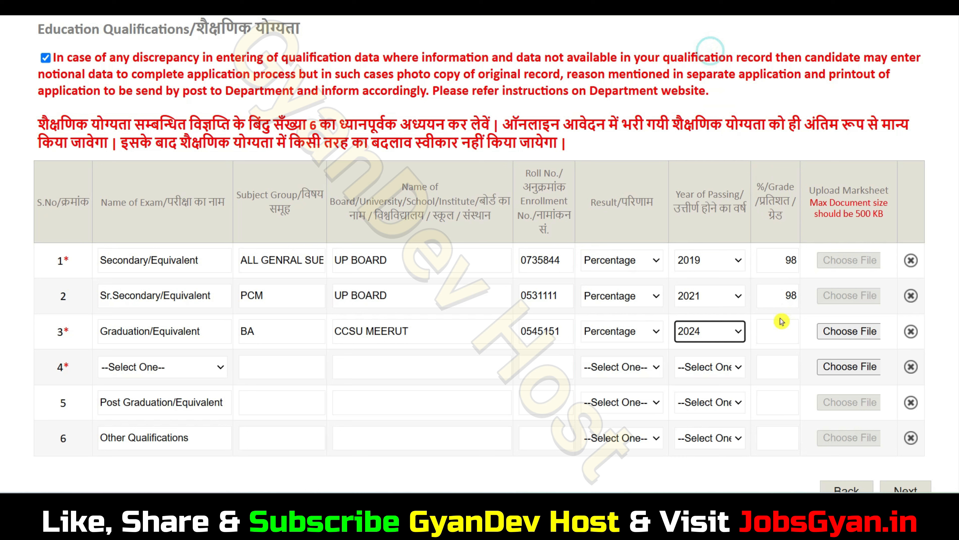
left_click(779, 332)
type("98")
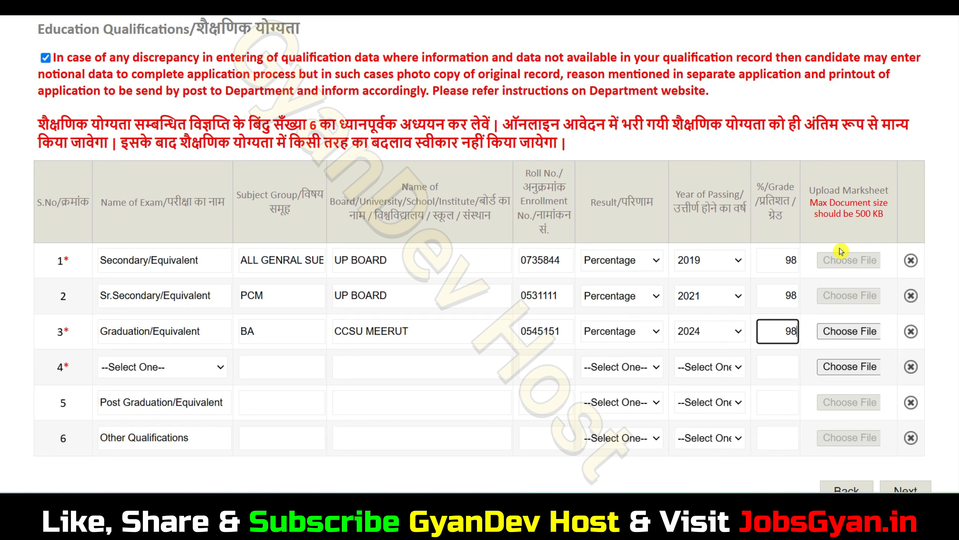
Attach 33.pdf as the graduation marksheet and show row 4's exam choices.
left_click(855, 332)
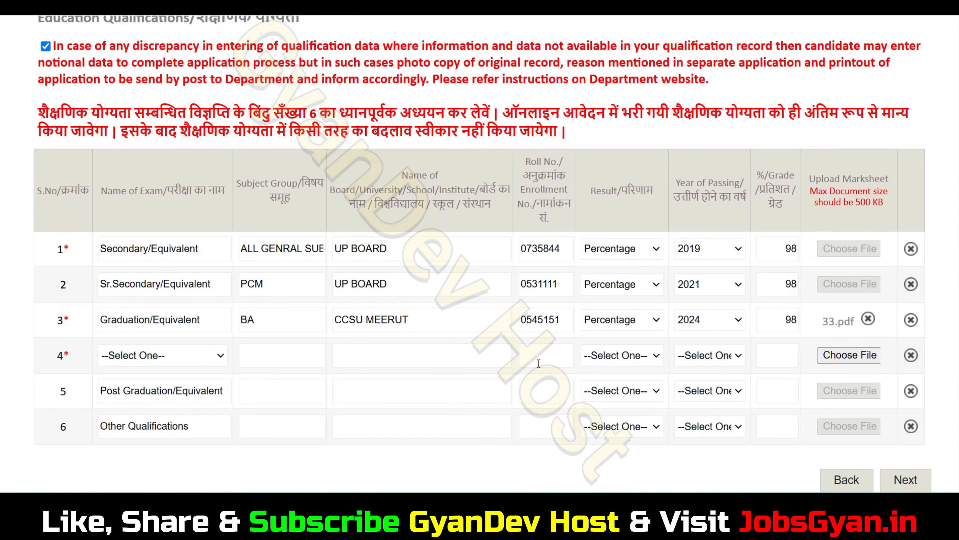
left_click(152, 363)
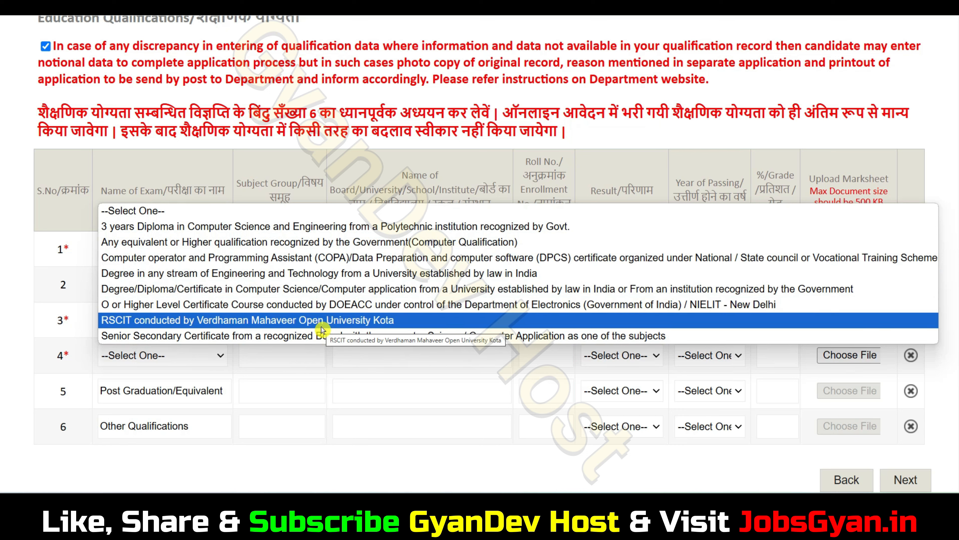
Select Senior Secondary Certificate as the exam in row 4.
left_click(322, 335)
left_click(282, 365)
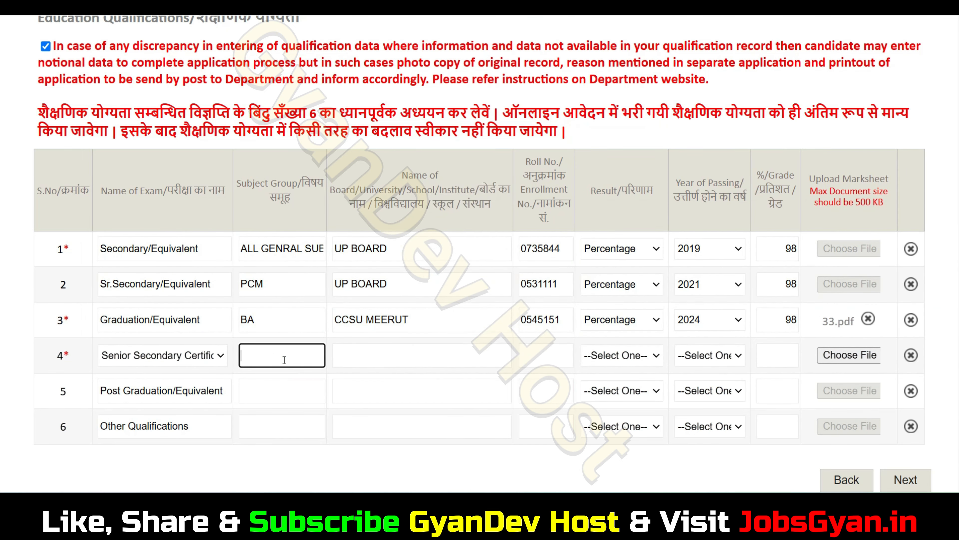
left_click(391, 352)
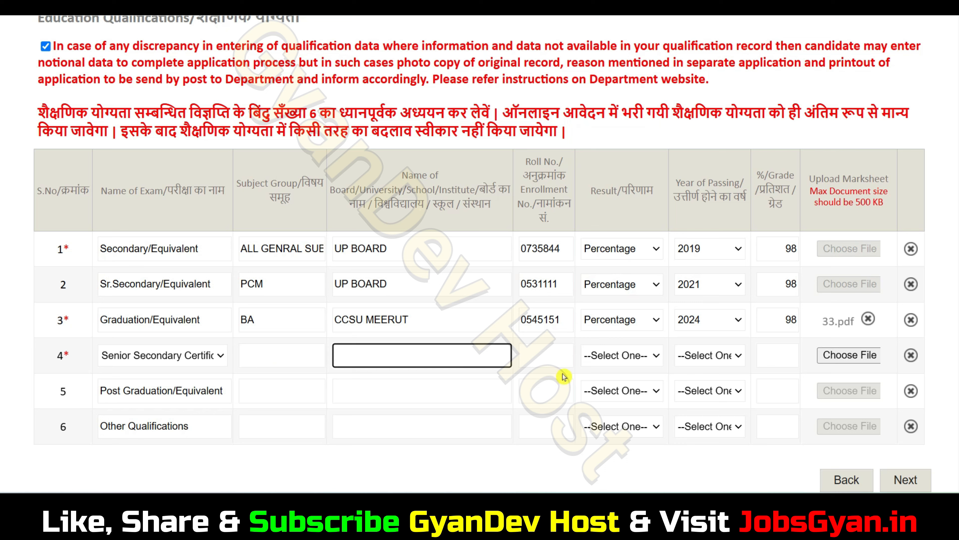
left_click(547, 364)
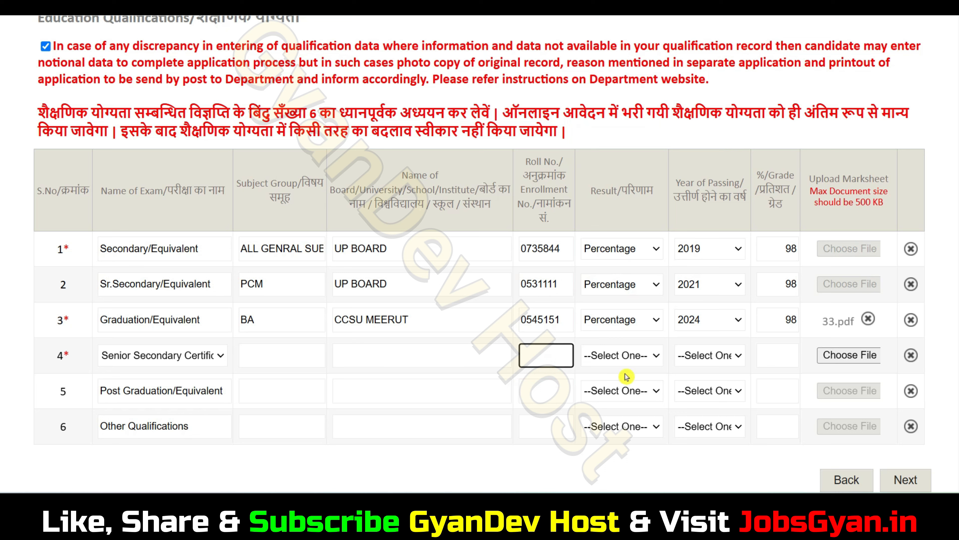
Set row 4's result to Percentage with 91 as the grade.
left_click(627, 357)
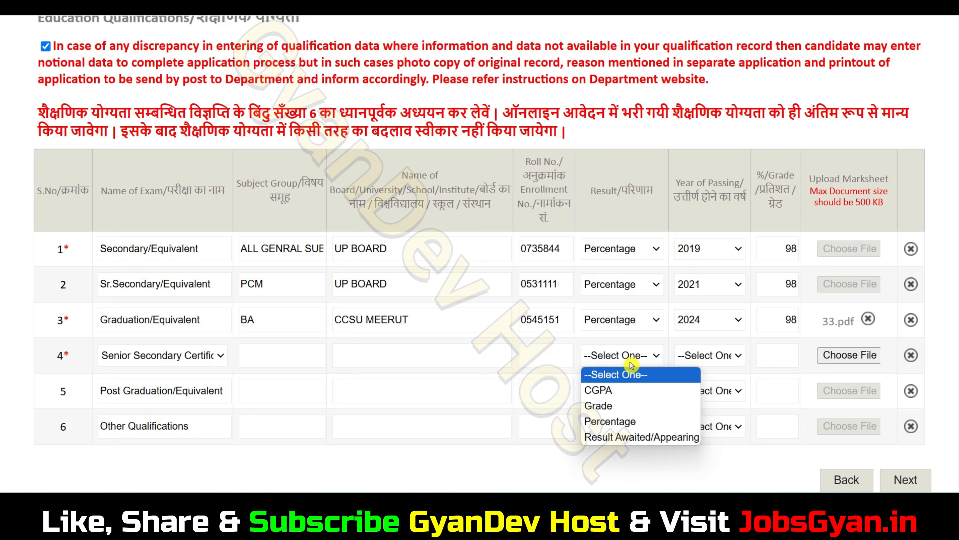
left_click(627, 422)
left_click(709, 363)
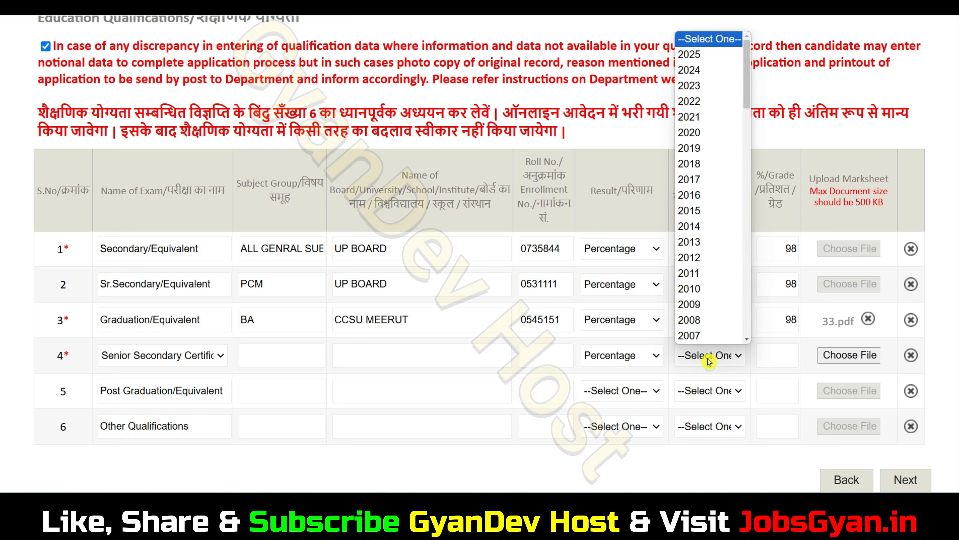
left_click(769, 362)
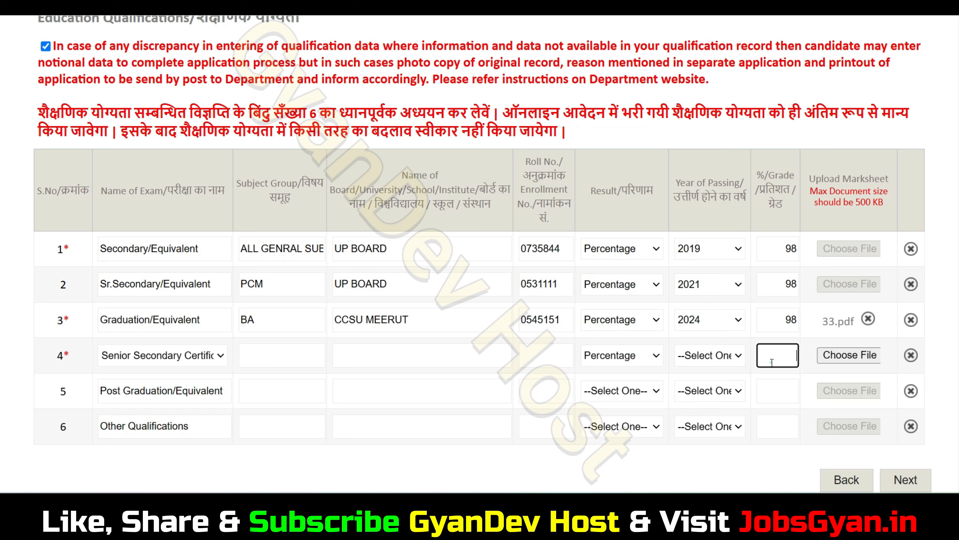
type("98")
key("BackSpace")
type("1")
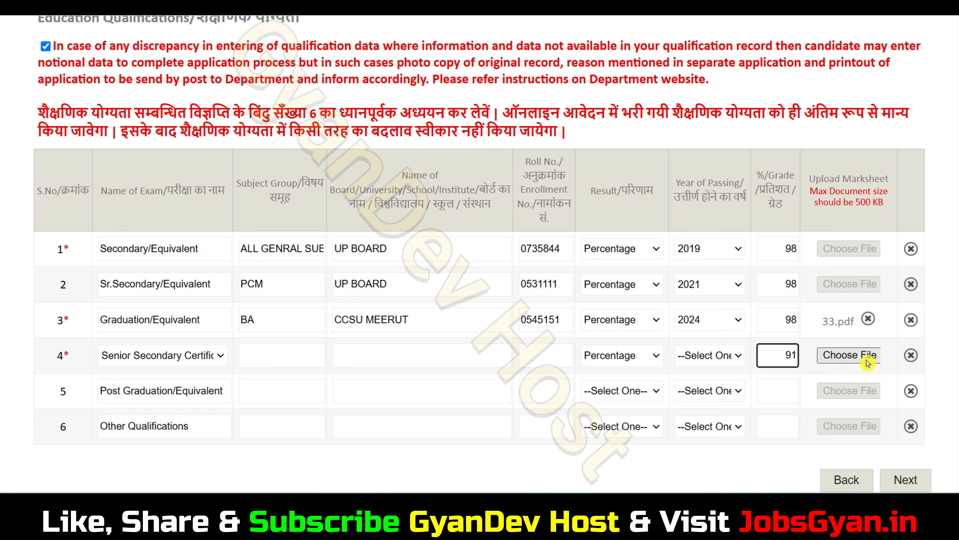